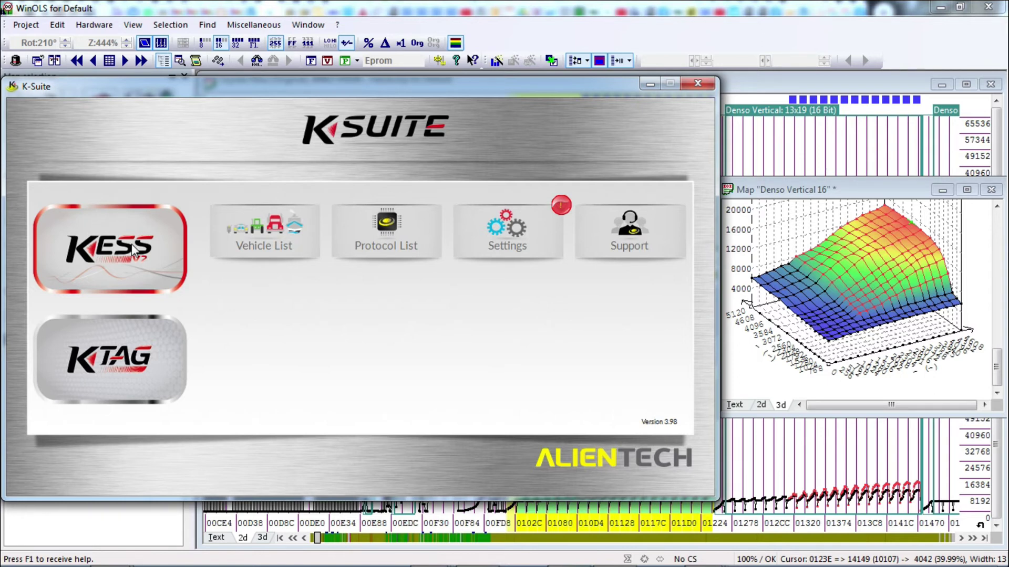
Step: Open the KESSv2 car list and select the 2016 diesel Audi A3 8V, version 2.0 TDI (150) Clean Diesel
left_click(261, 258)
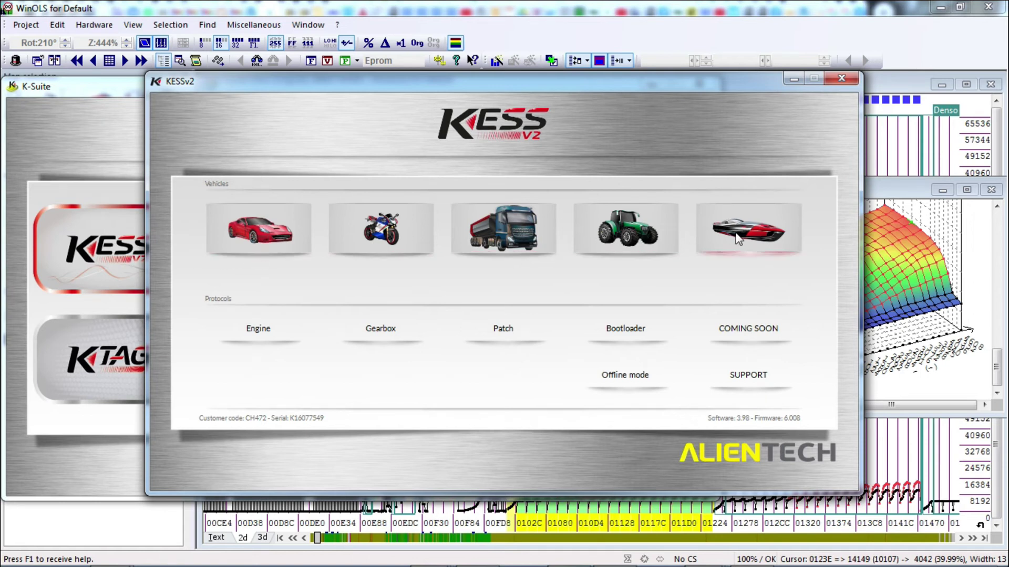
left_click(270, 239)
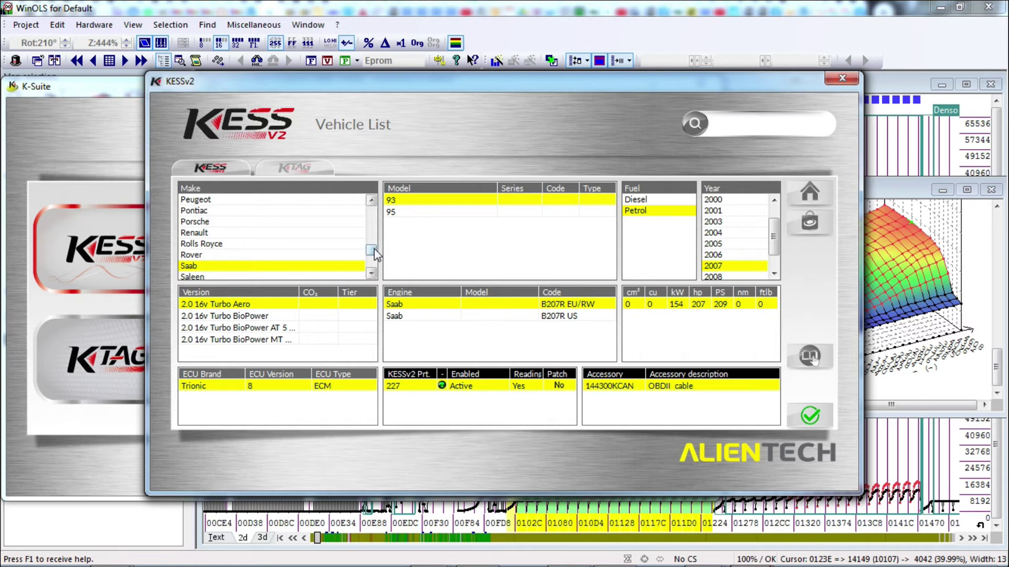
left_click_drag(374, 252, 377, 204)
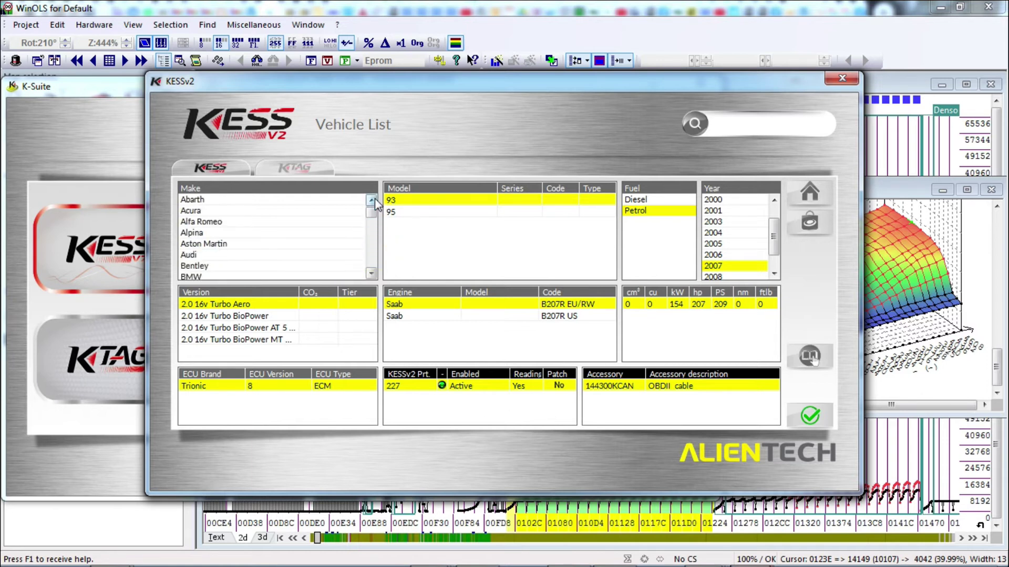
left_click(288, 255)
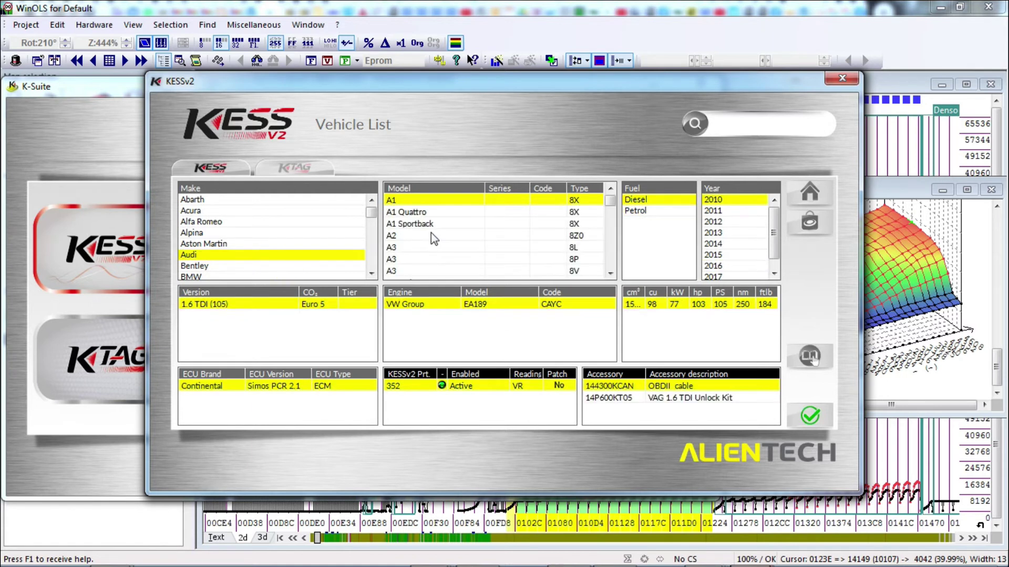
left_click(421, 235)
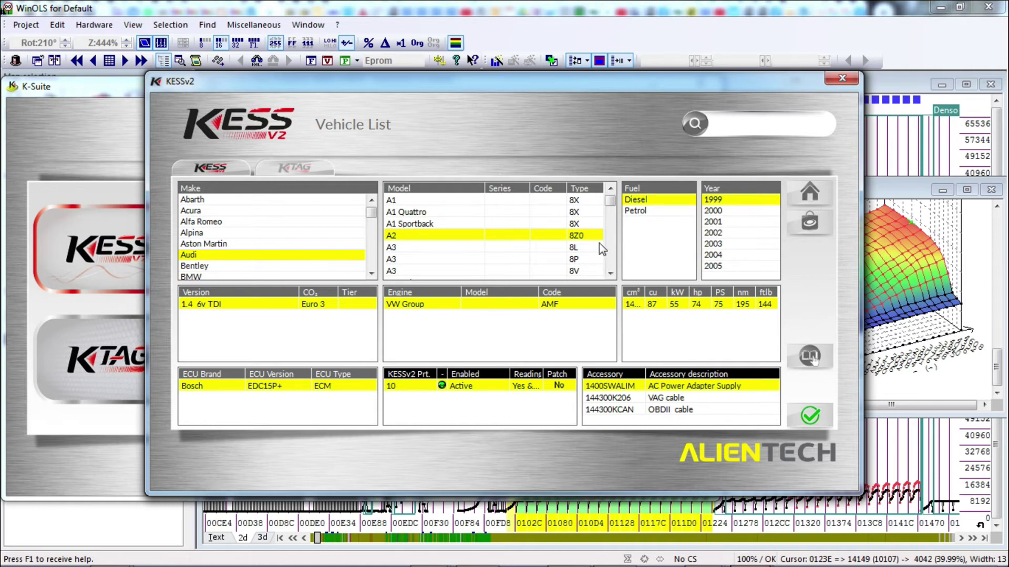
left_click(422, 272)
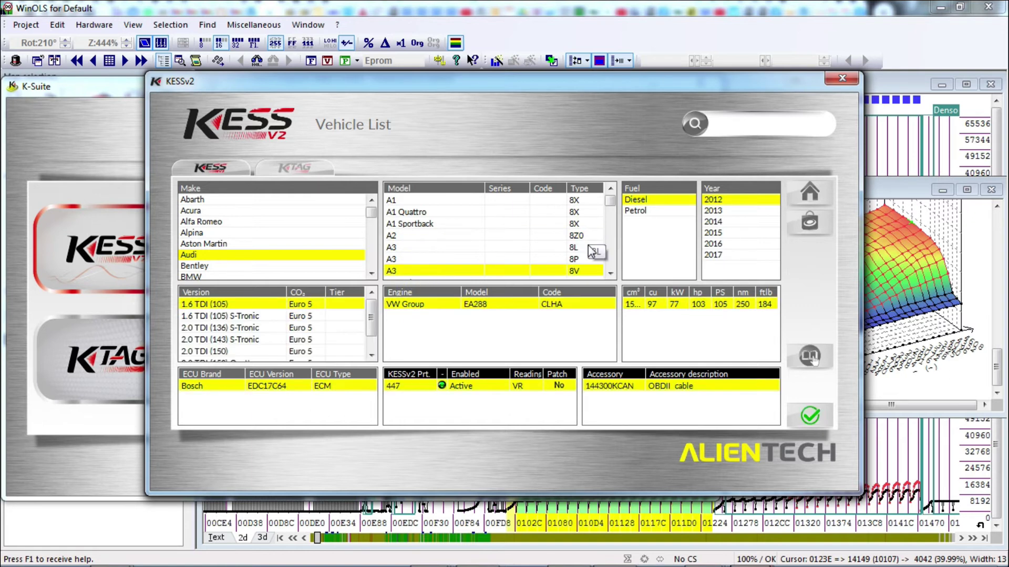
left_click(715, 245)
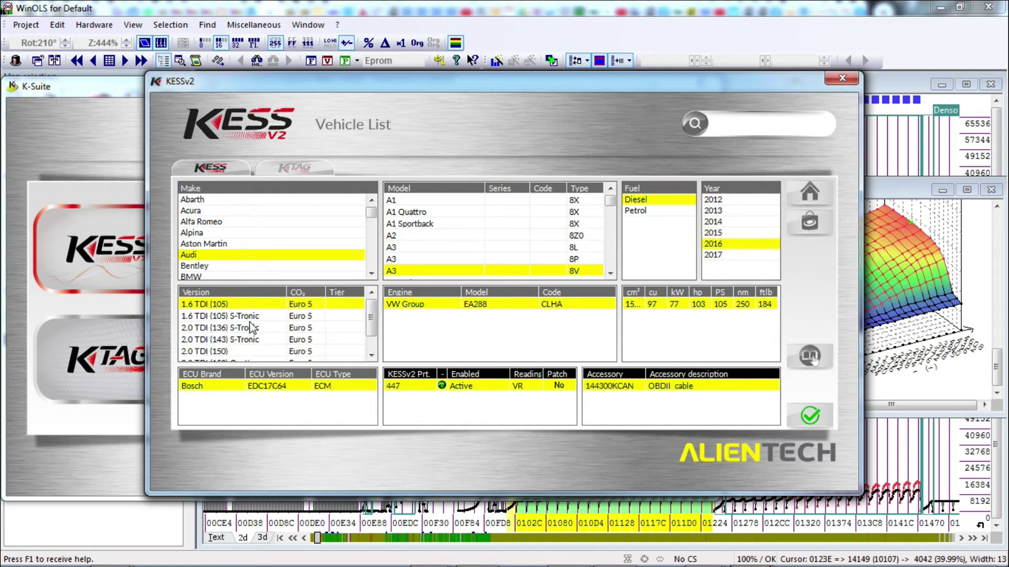
left_click(247, 340)
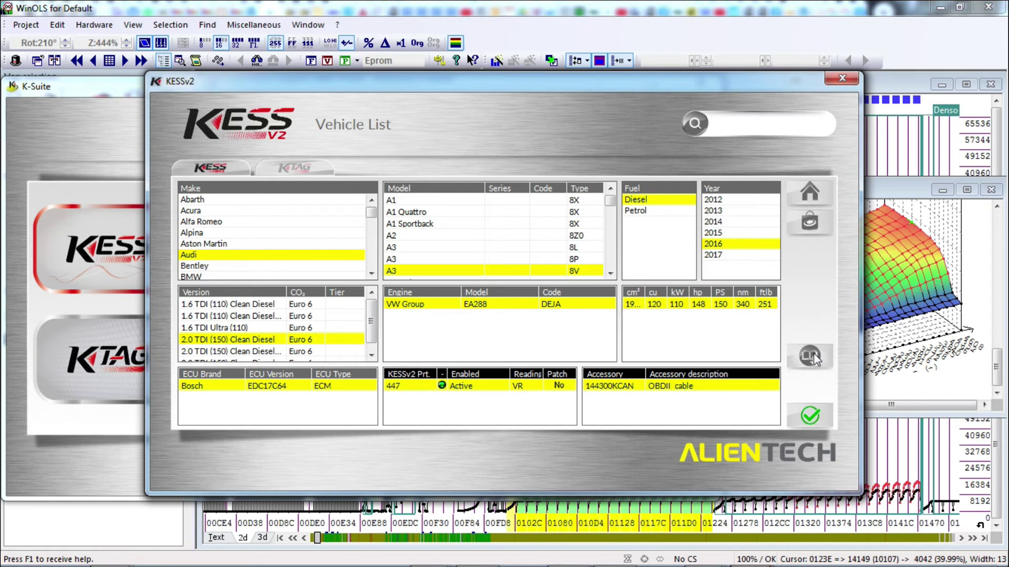
Step: Review the ID, Writing and Recovery operations offered for the selected Audi, then return to the vehicle list without running any
left_click(809, 416)
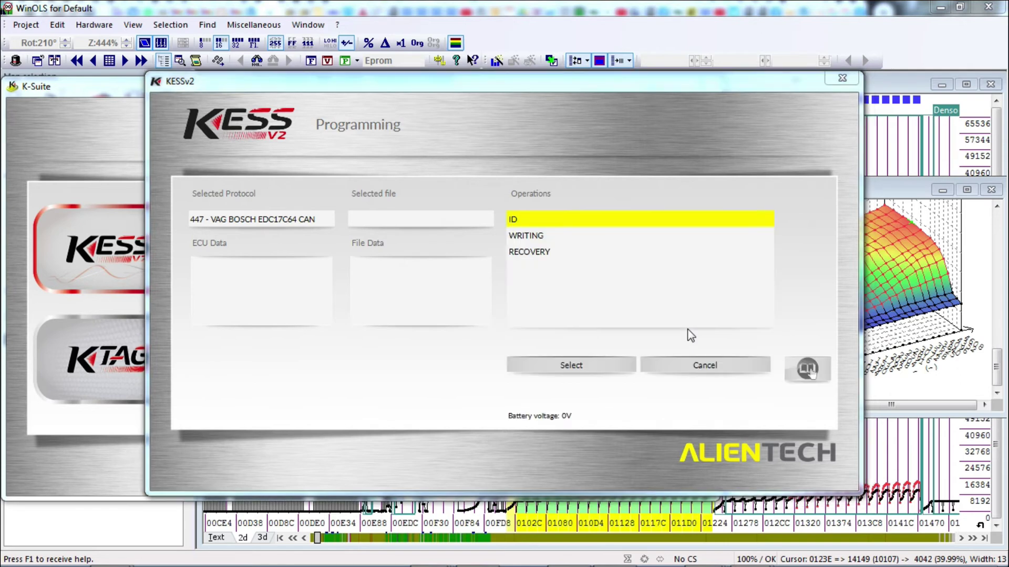
left_click(598, 236)
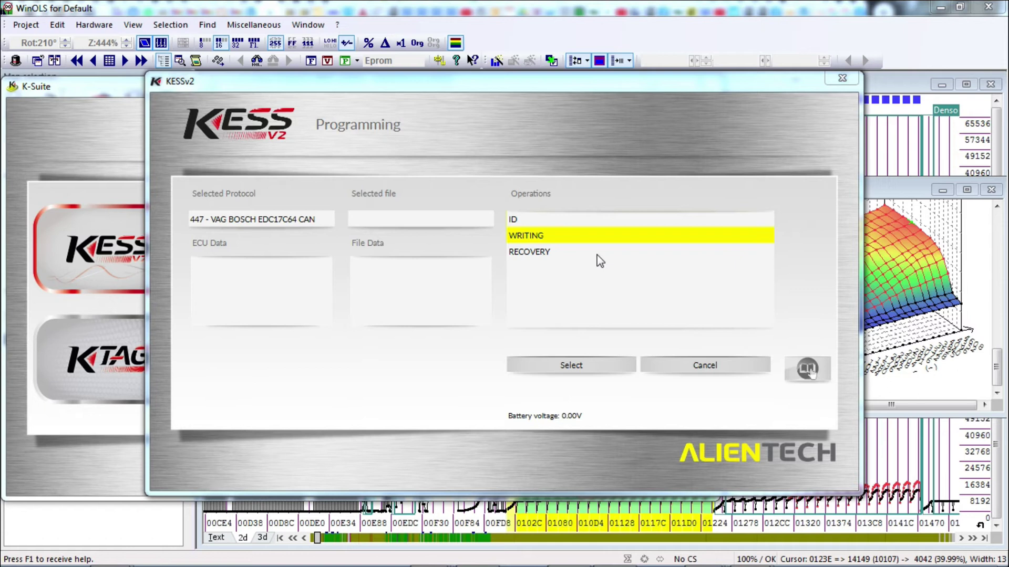
left_click(597, 255)
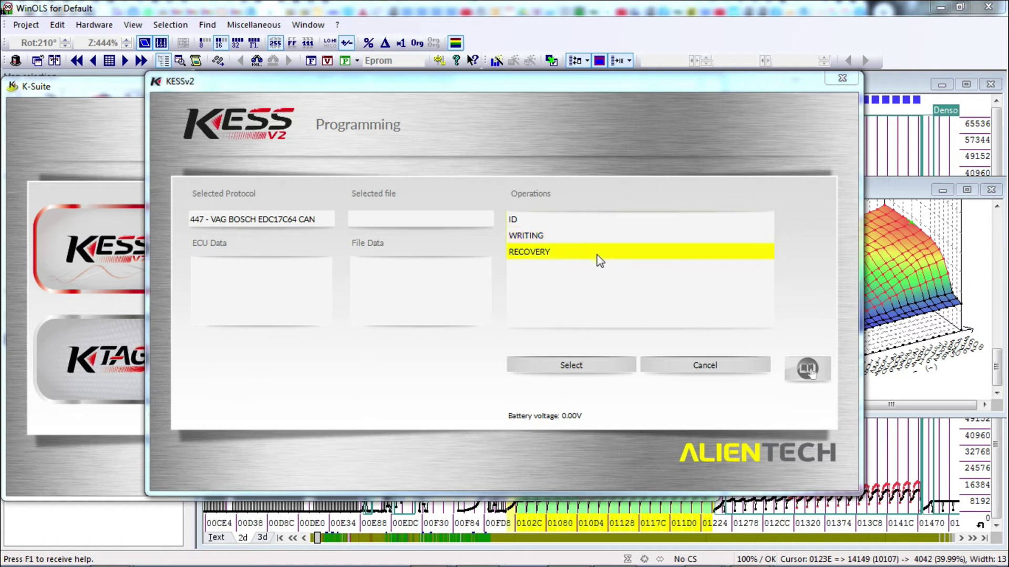
left_click(579, 226)
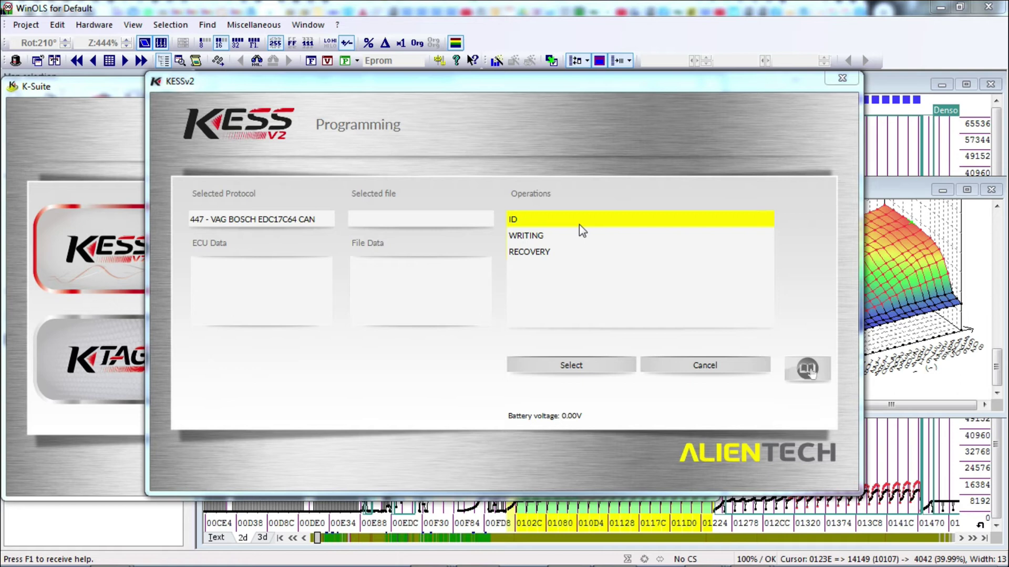
left_click(568, 238)
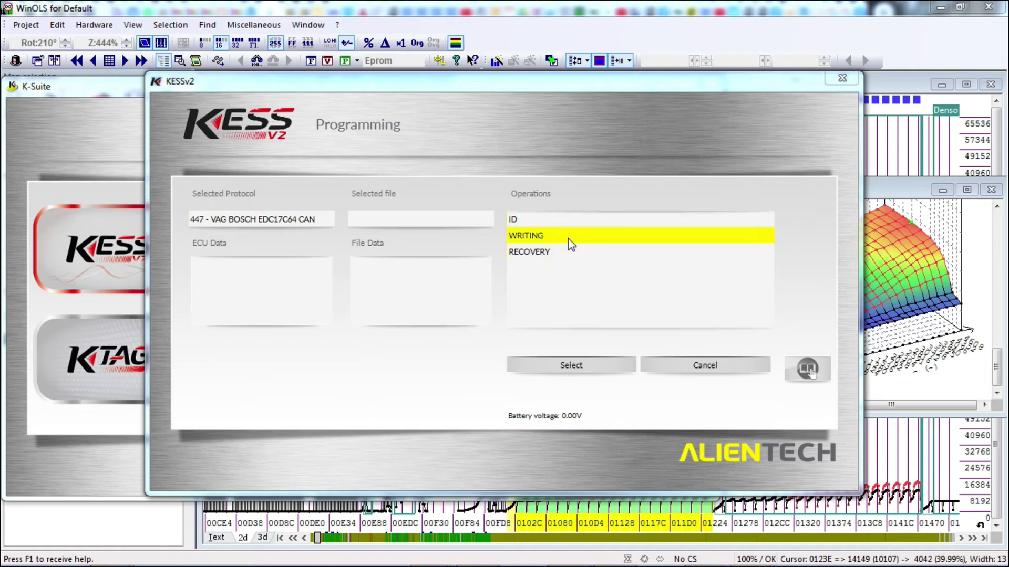
left_click(559, 253)
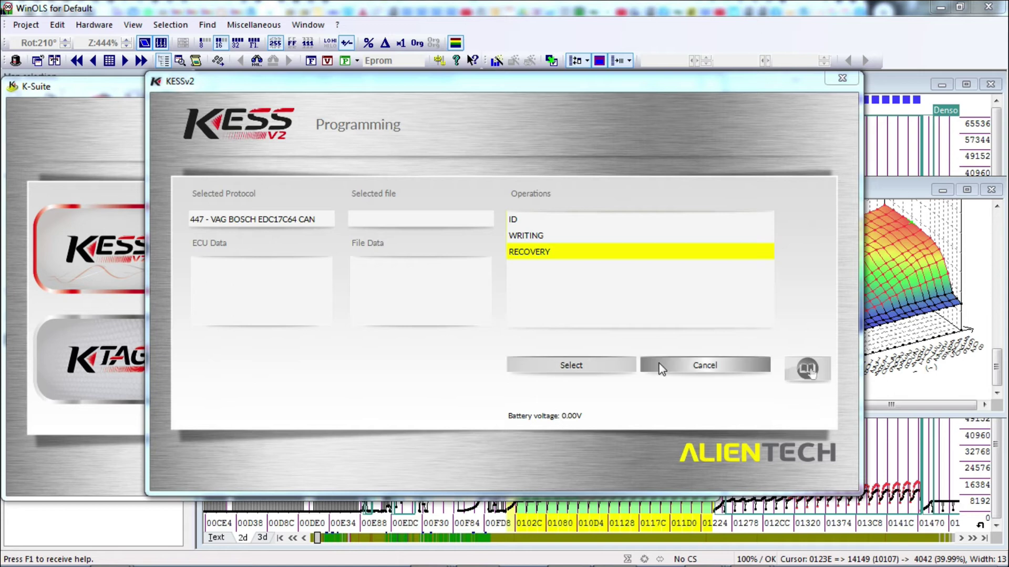
left_click(685, 371)
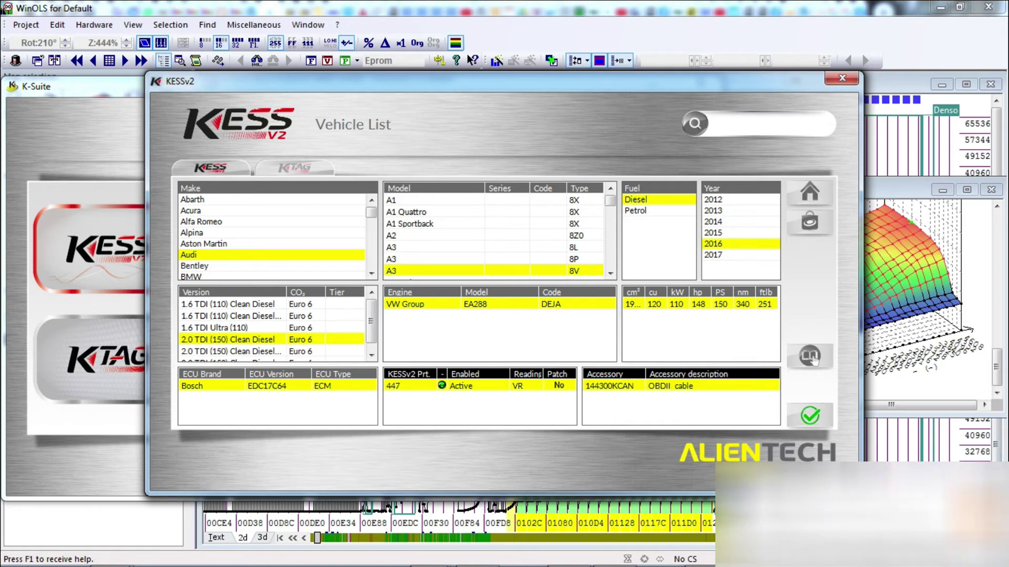
left_click(812, 360)
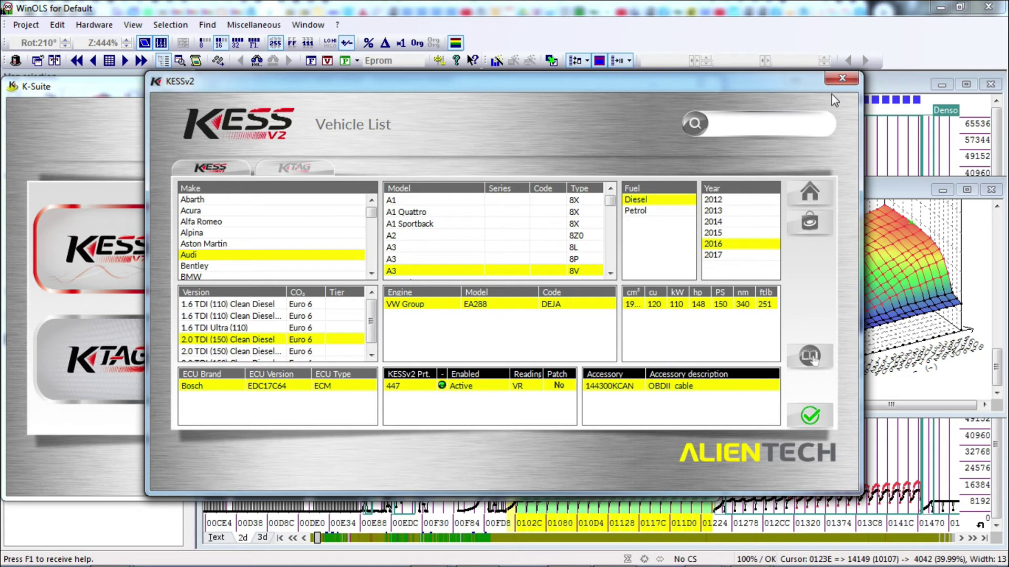
Step: Look up the 2013 Aston Martin V12 Vantage in the KESSv2 vehicle list, then close KESSv2
left_click(292, 245)
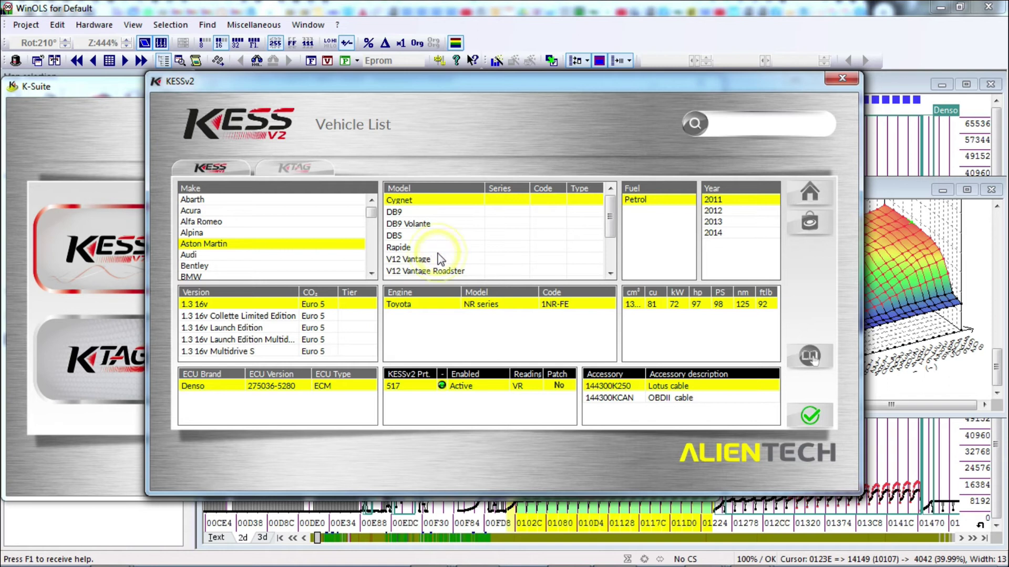
left_click(456, 259)
left_click(715, 243)
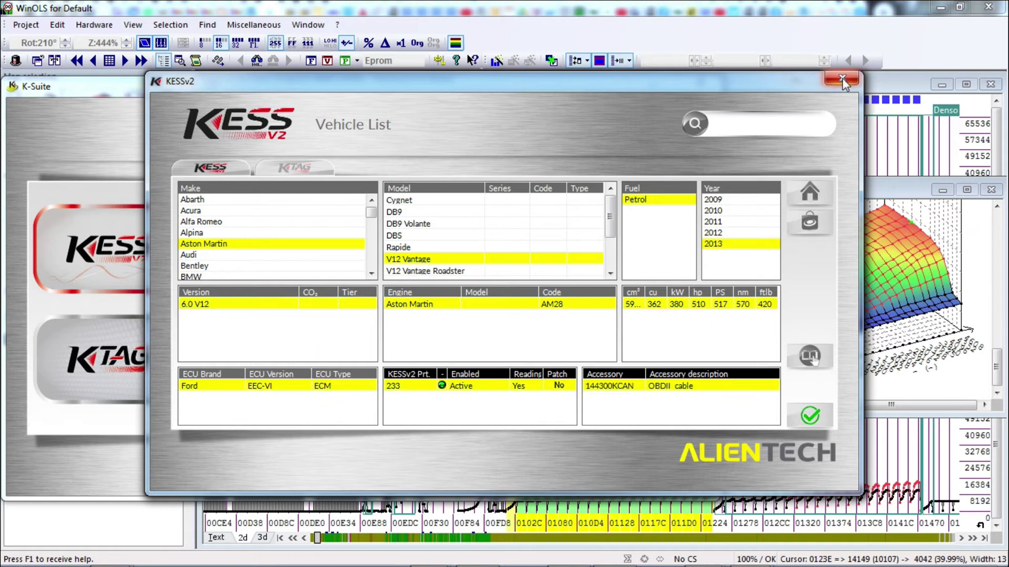
left_click(842, 78)
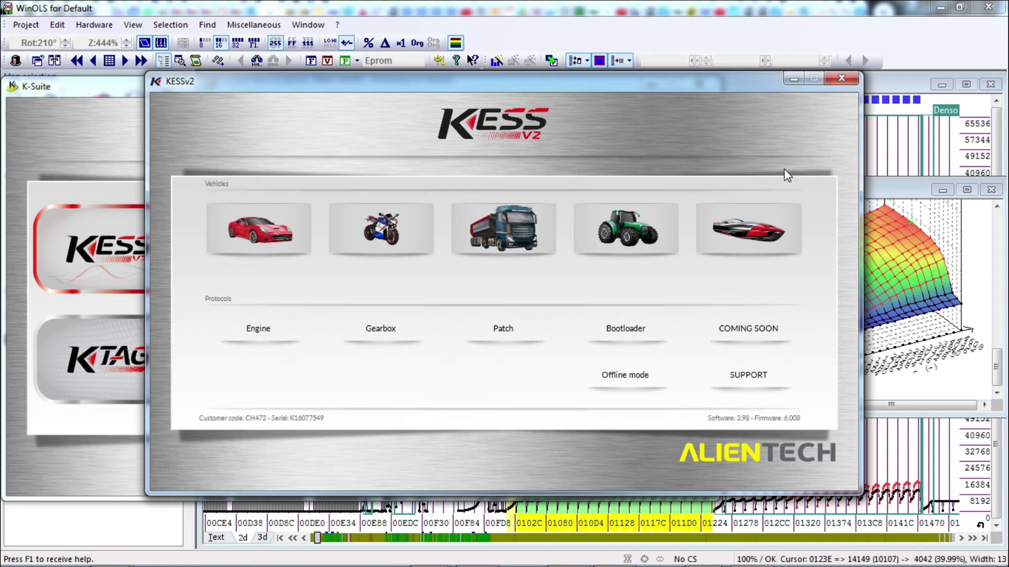
left_click(841, 82)
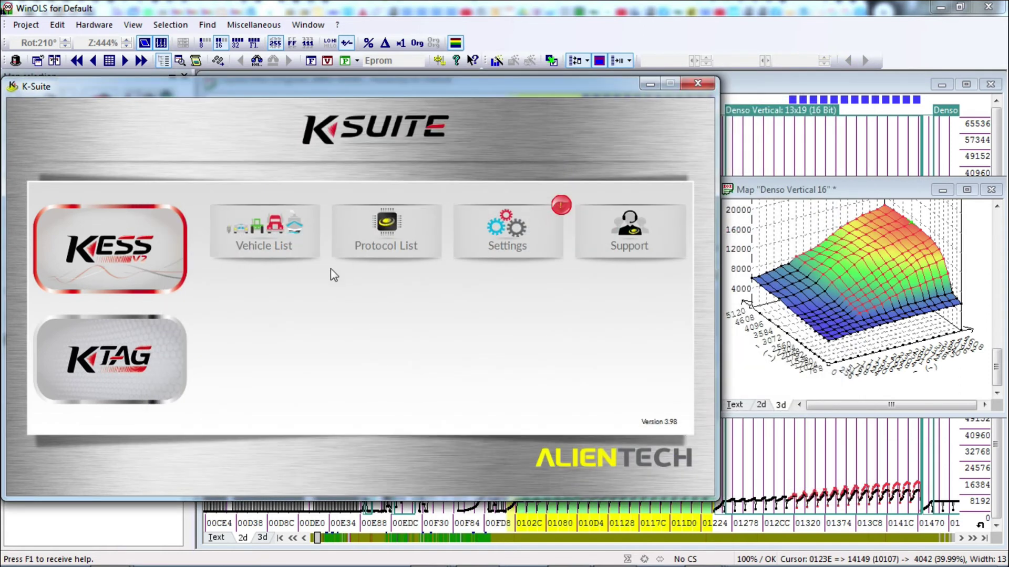
Step: View the K-Suite Support and Settings pages, returning to the home page after each
left_click(150, 232)
left_click(630, 242)
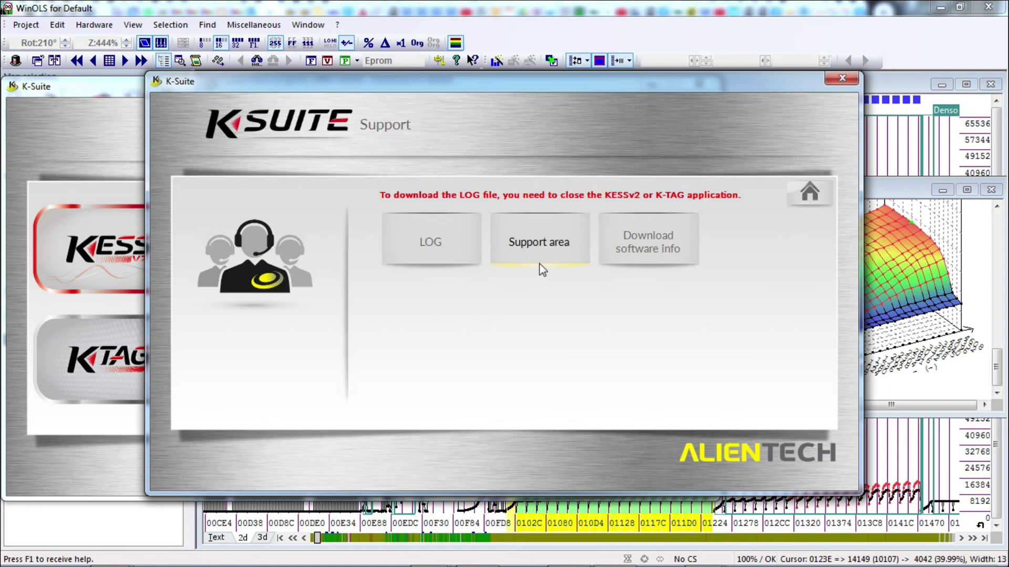
left_click(808, 192)
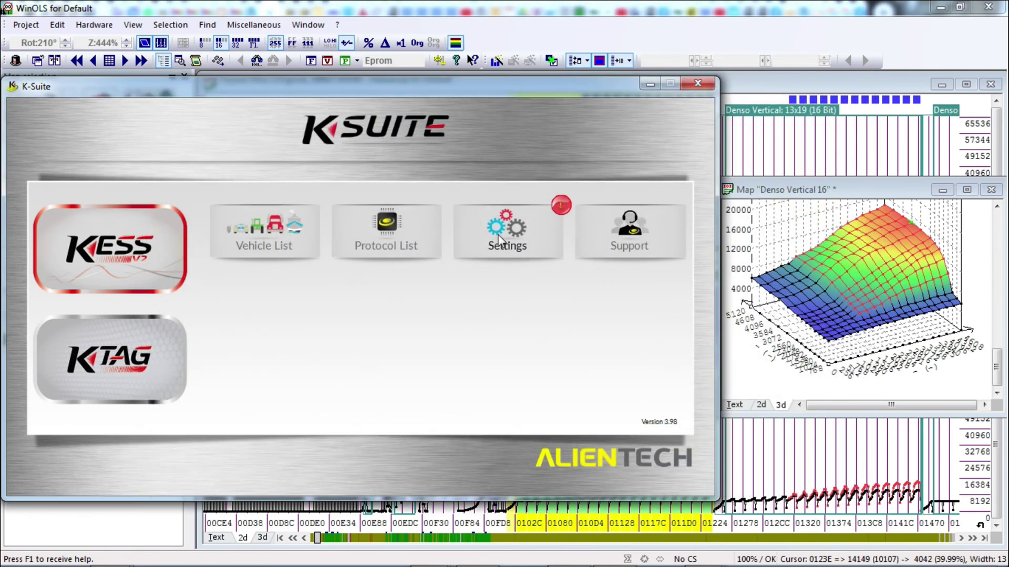
left_click(497, 236)
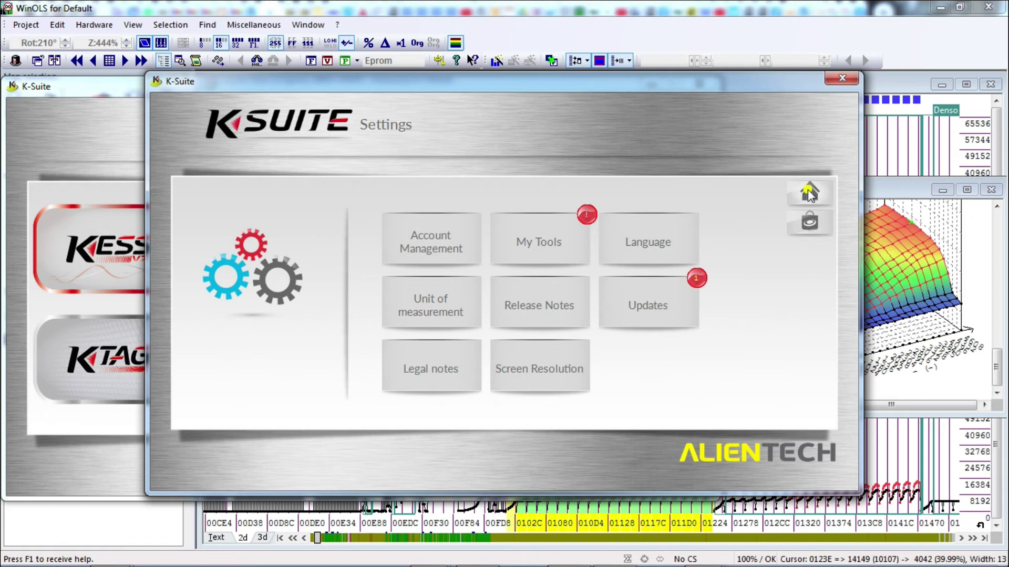
left_click(808, 190)
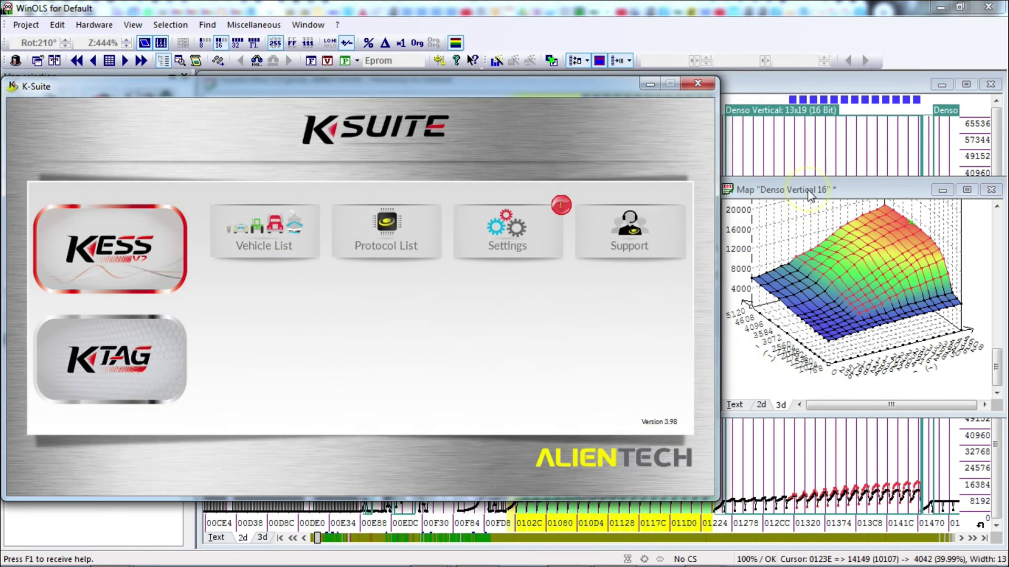
Step: Look up the Astra Truck Adt 40C among the trucks supported by KESS in the K-Suite vehicle list
left_click(277, 238)
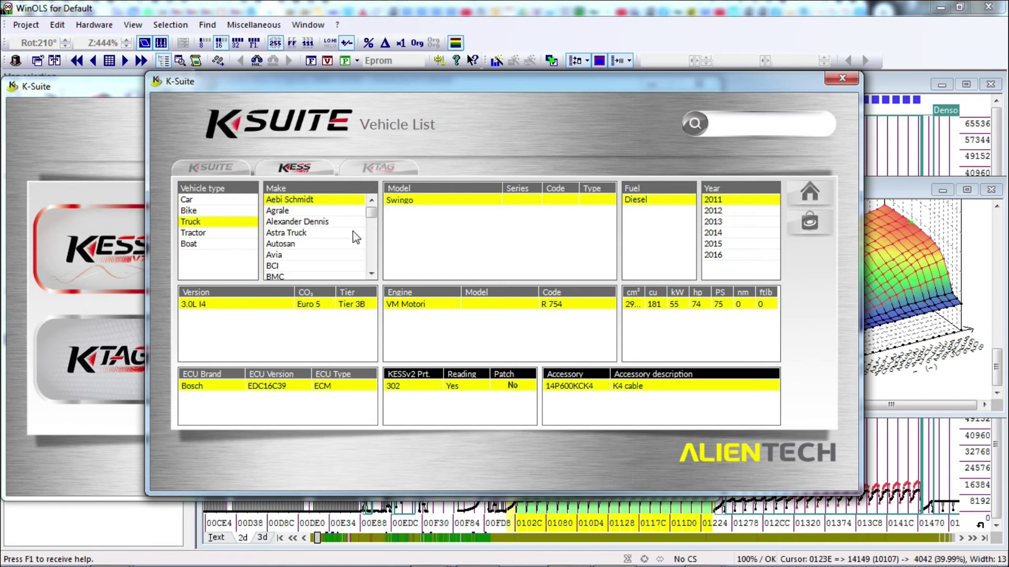
left_click(305, 236)
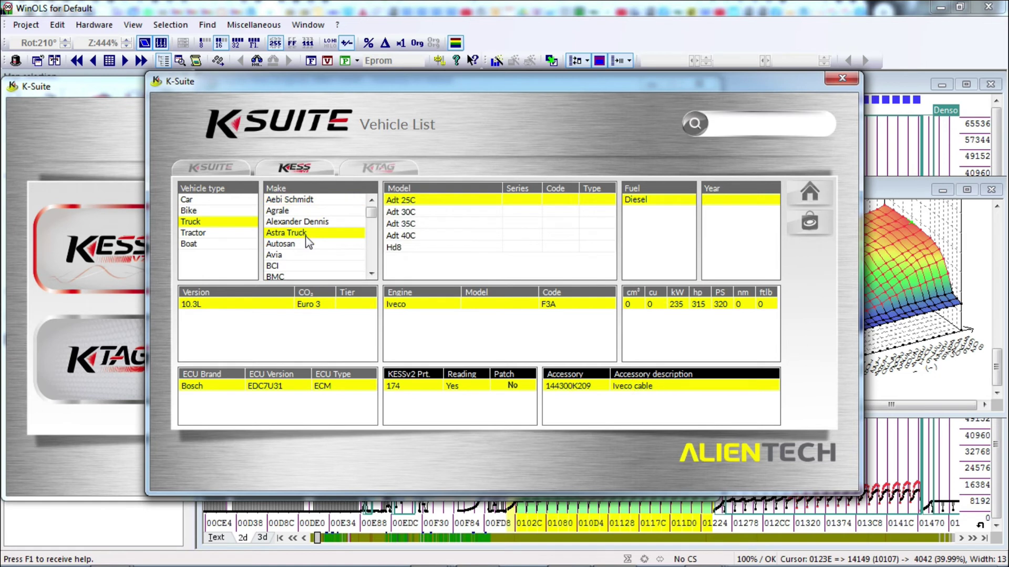
left_click(414, 236)
left_click(413, 236)
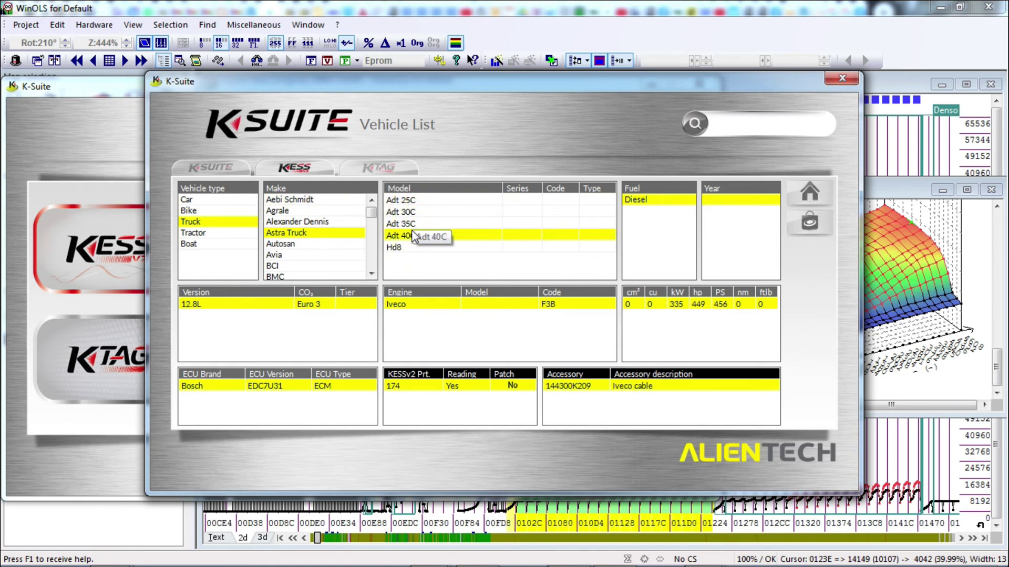
Step: Switch the vehicle list to K-TAG and look up the Massey Ferguson MF 5465 among the tractors
left_click(384, 165)
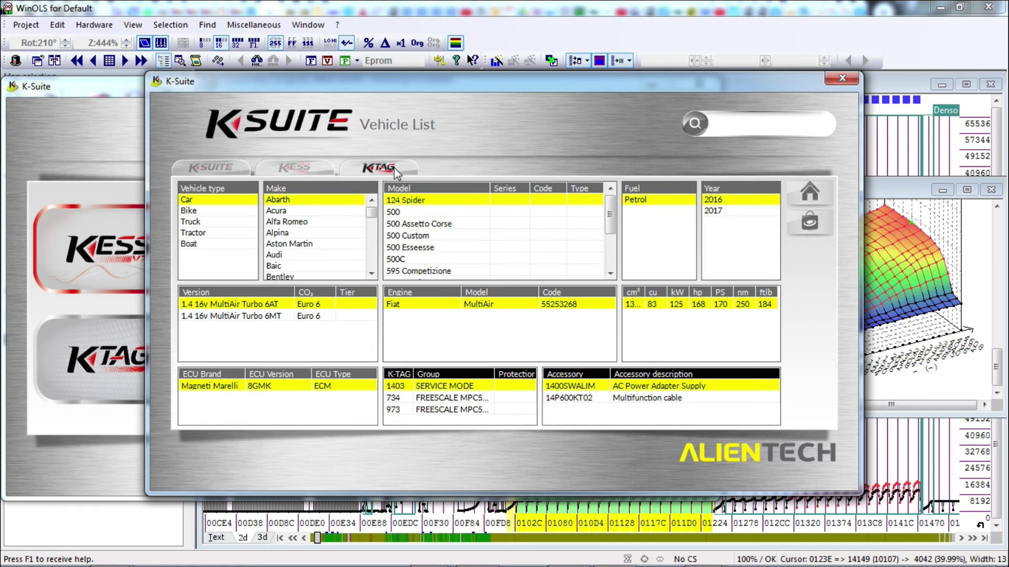
left_click(196, 237)
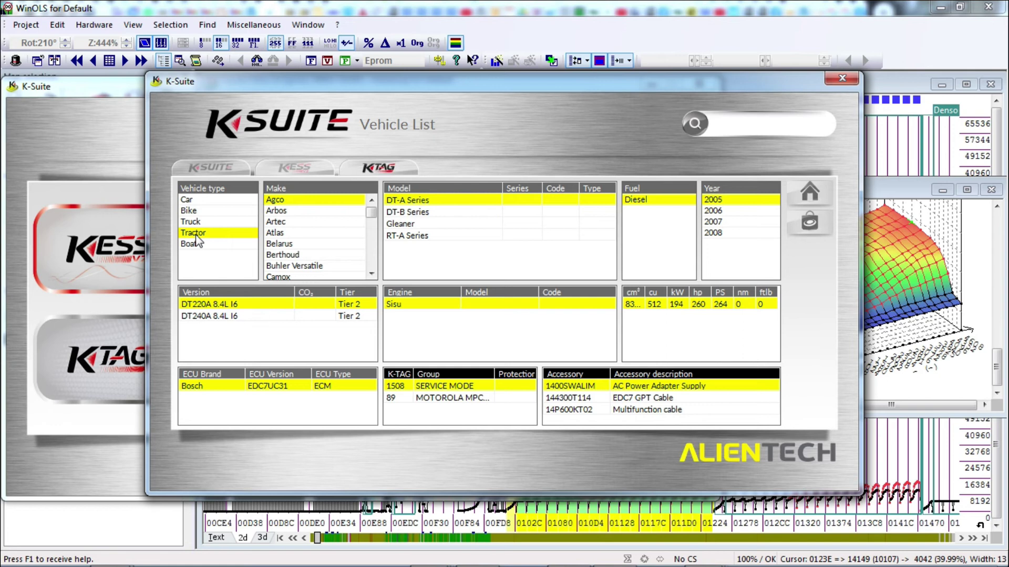
left_click(307, 225)
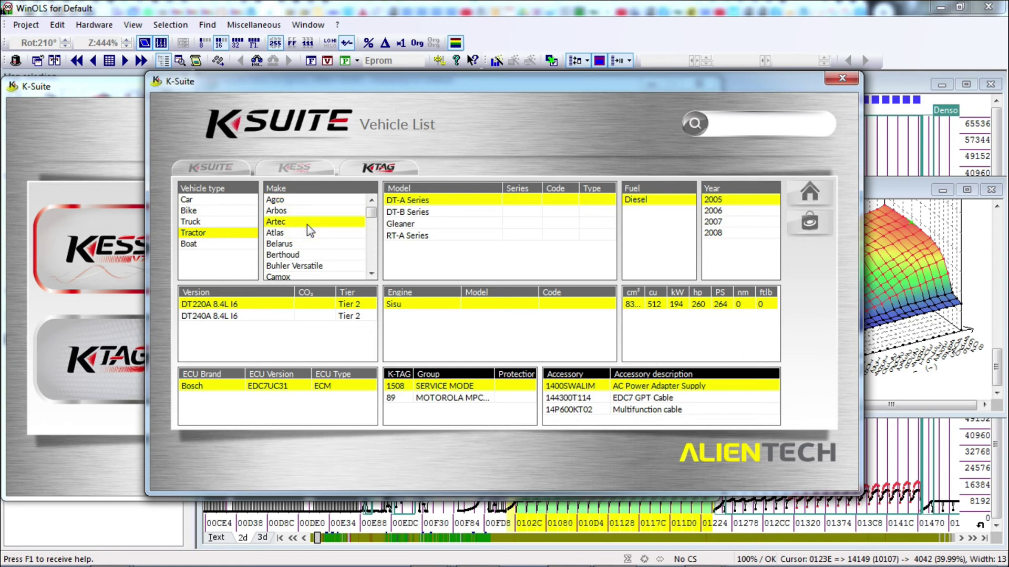
scroll(310, 231, "down", 8)
left_click(315, 265)
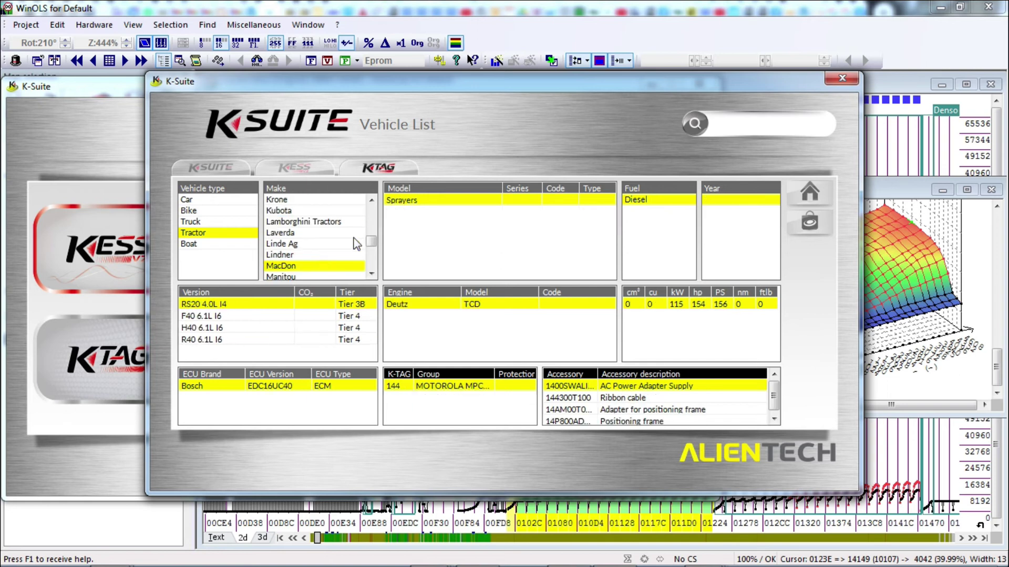
left_click(371, 273)
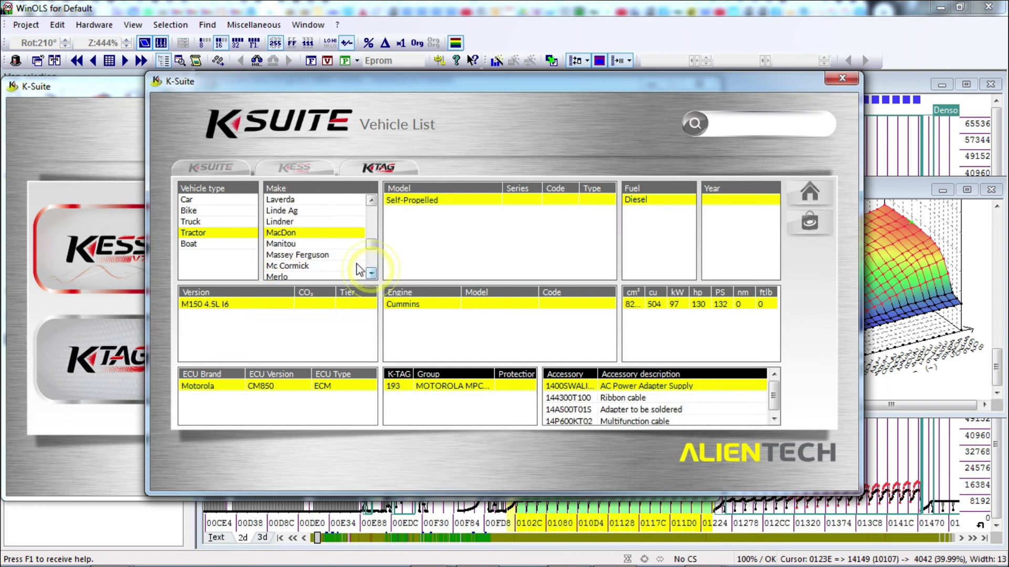
left_click(325, 256)
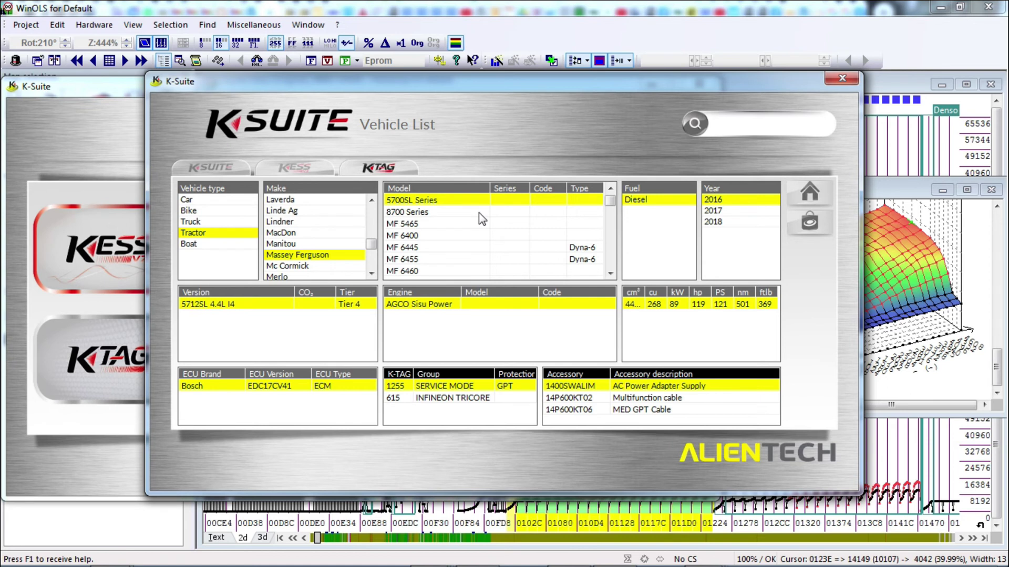
left_click(414, 227)
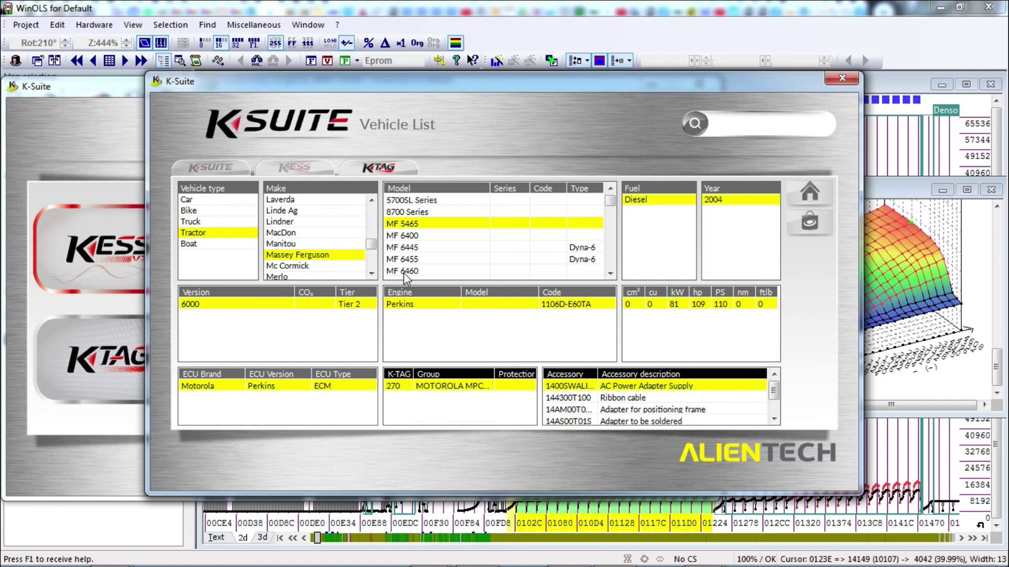
Step: Switch the K-TAG vehicle list to cars and look up the BMW models
left_click(231, 200)
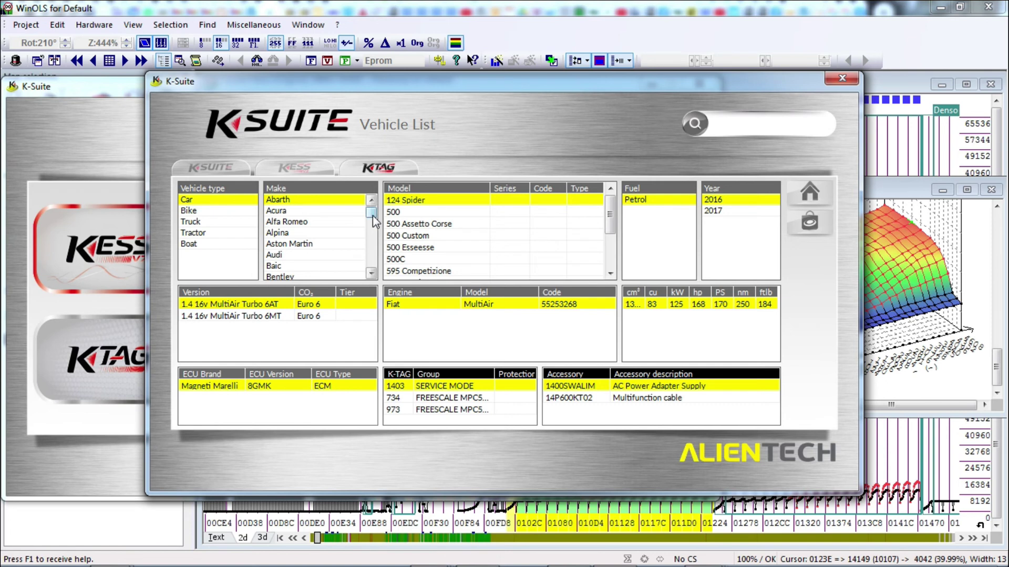
left_click_drag(373, 221, 372, 225)
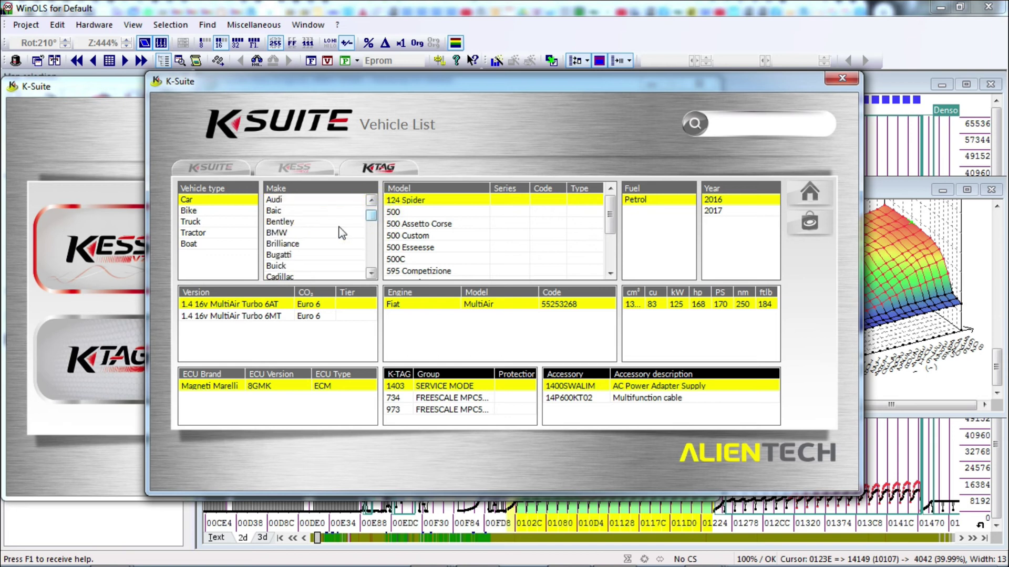
left_click(310, 234)
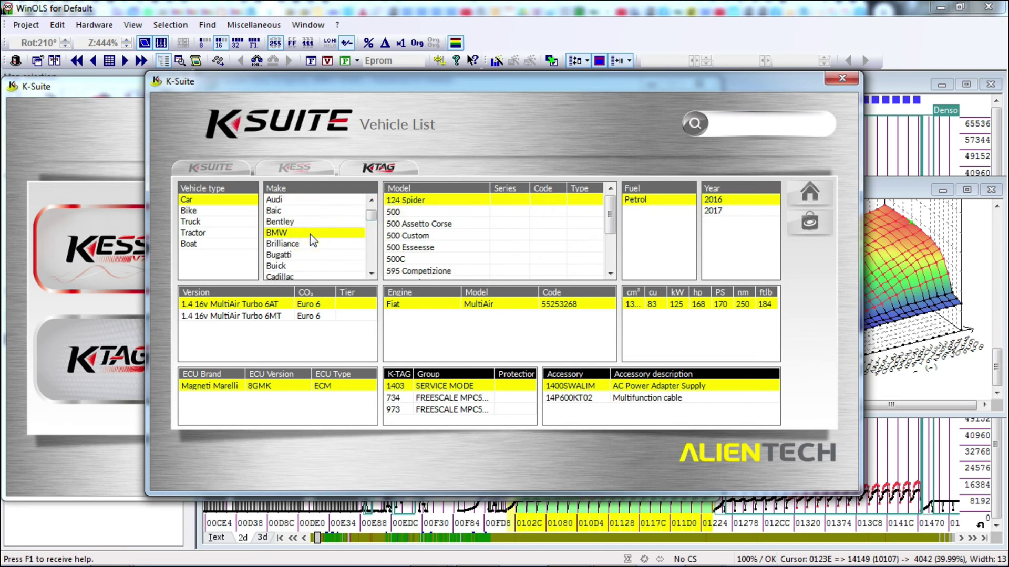
Step: Look up the 2015 Toyota Hilux KUN15 among the cars supported by K-TAG, then close the vehicle list
scroll(320, 247, "down", 15)
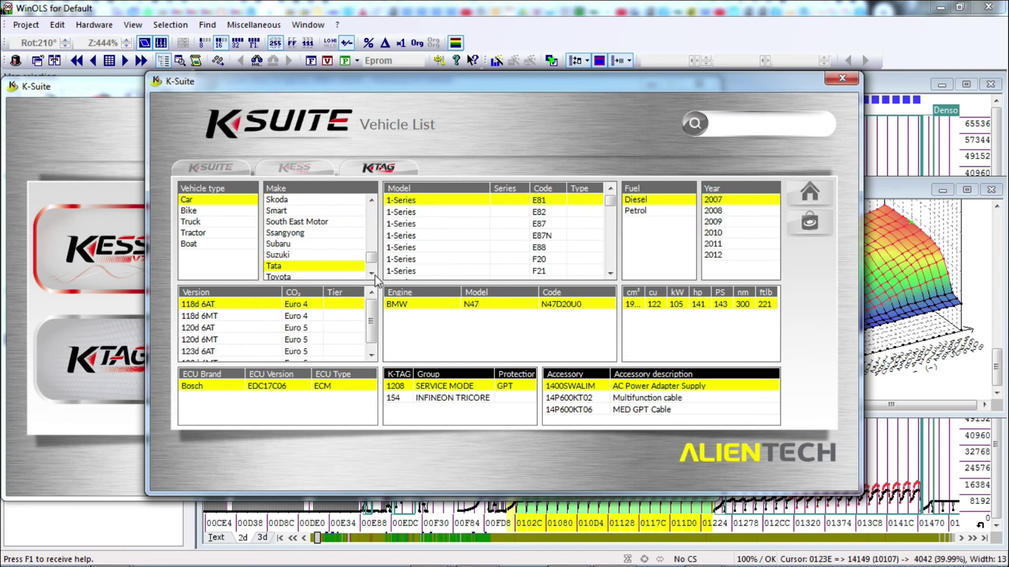
left_click(371, 274)
left_click(314, 266)
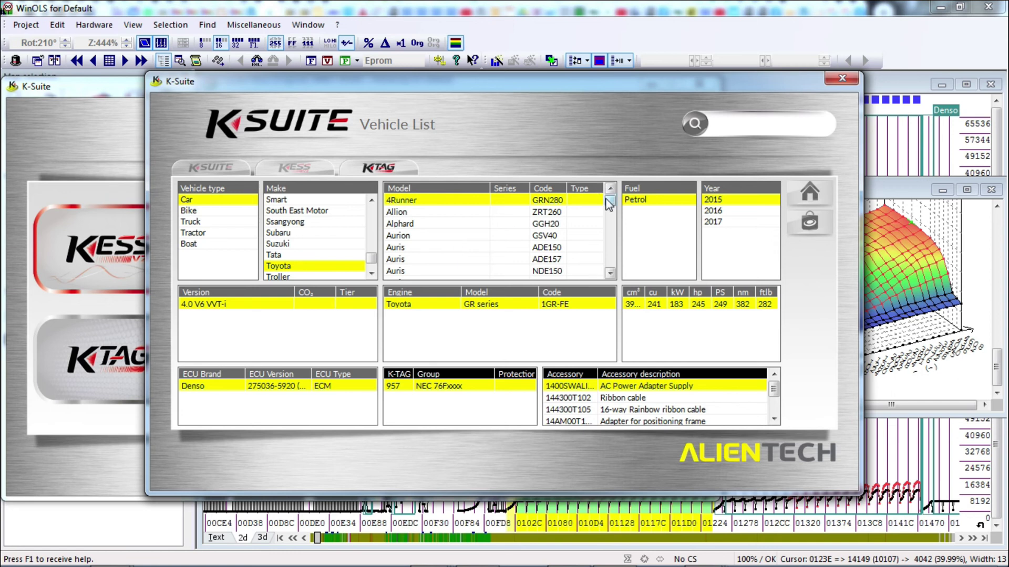
left_click_drag(608, 200, 610, 226)
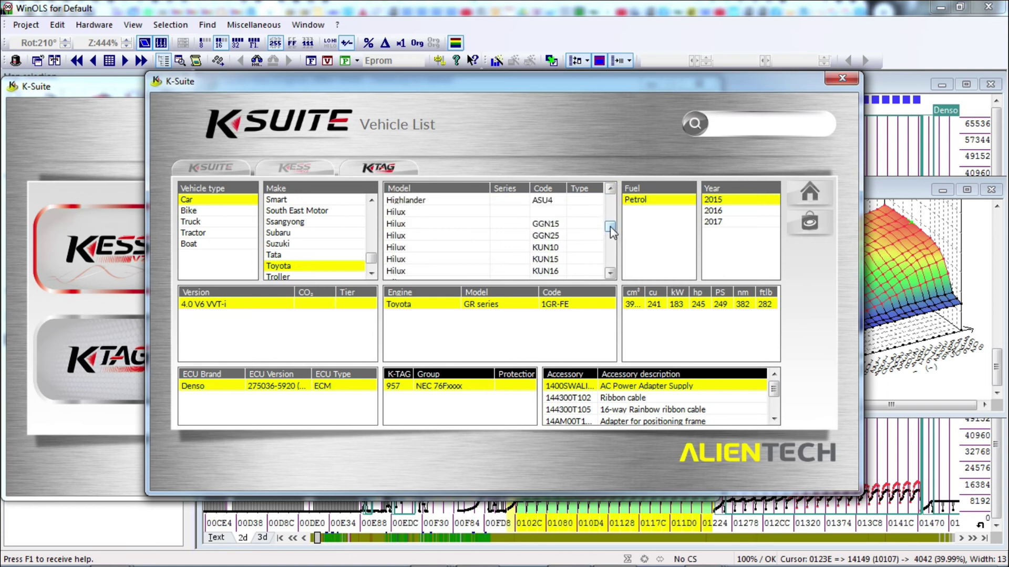
left_click(425, 248)
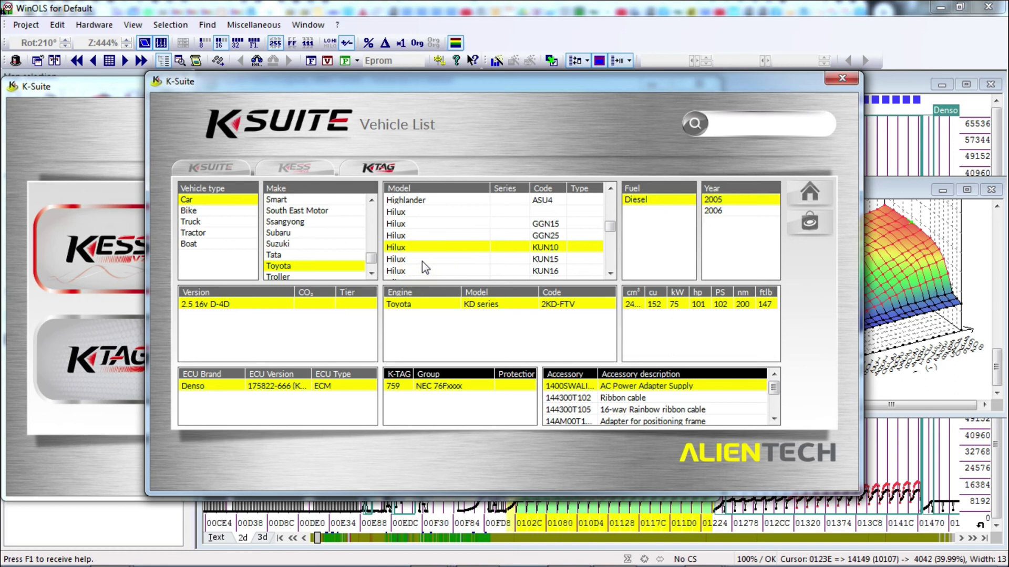
left_click(422, 260)
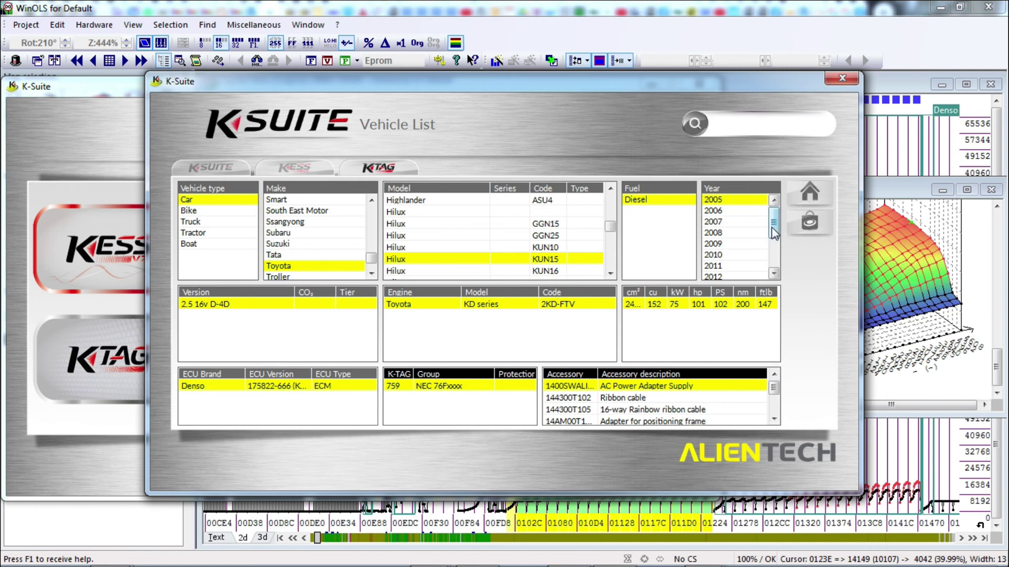
left_click_drag(774, 233, 775, 262)
left_click(713, 245)
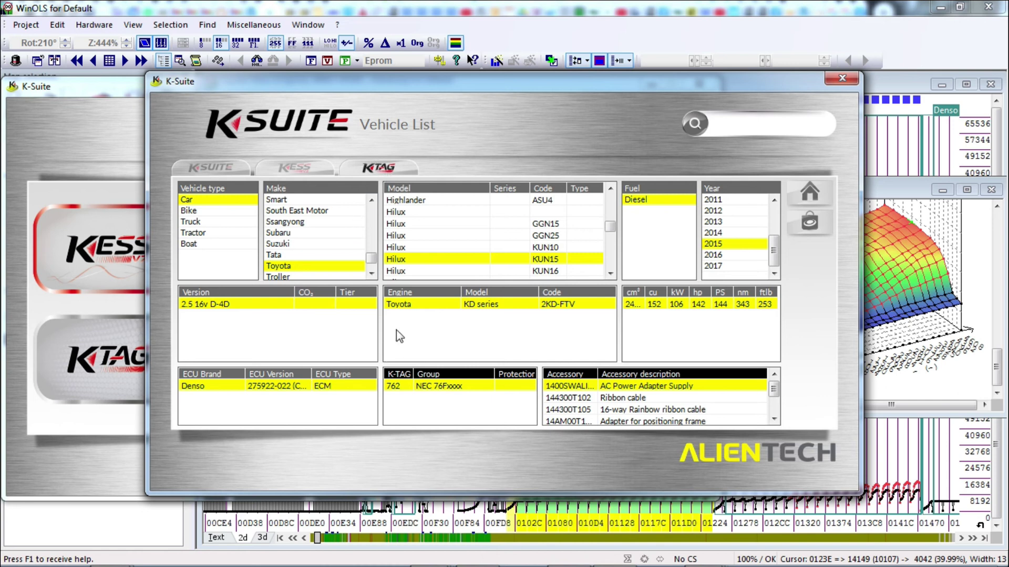
left_click(841, 83)
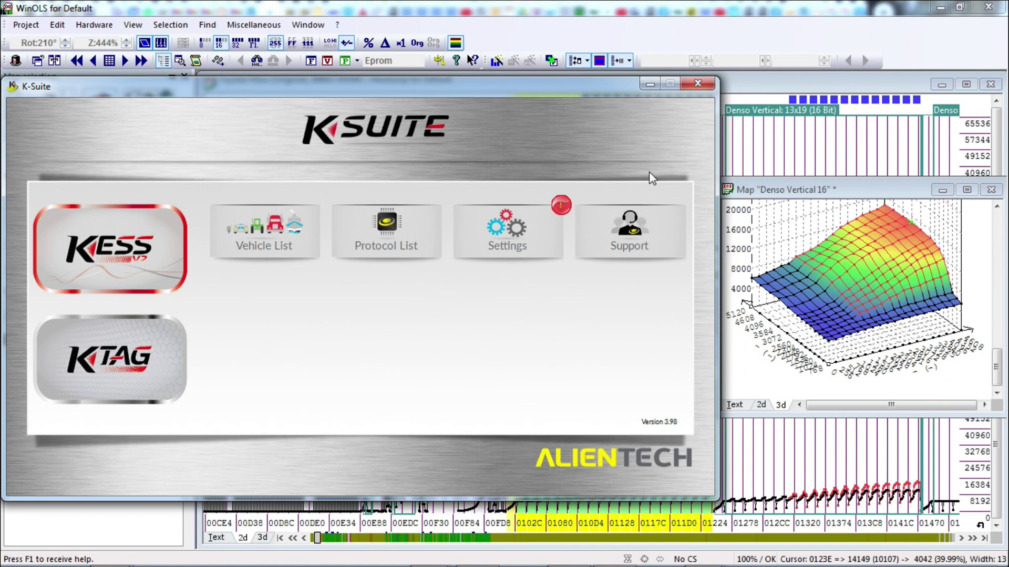
Step: View the K-Suite Settings page with its update and tool options, then close it
left_click(516, 226)
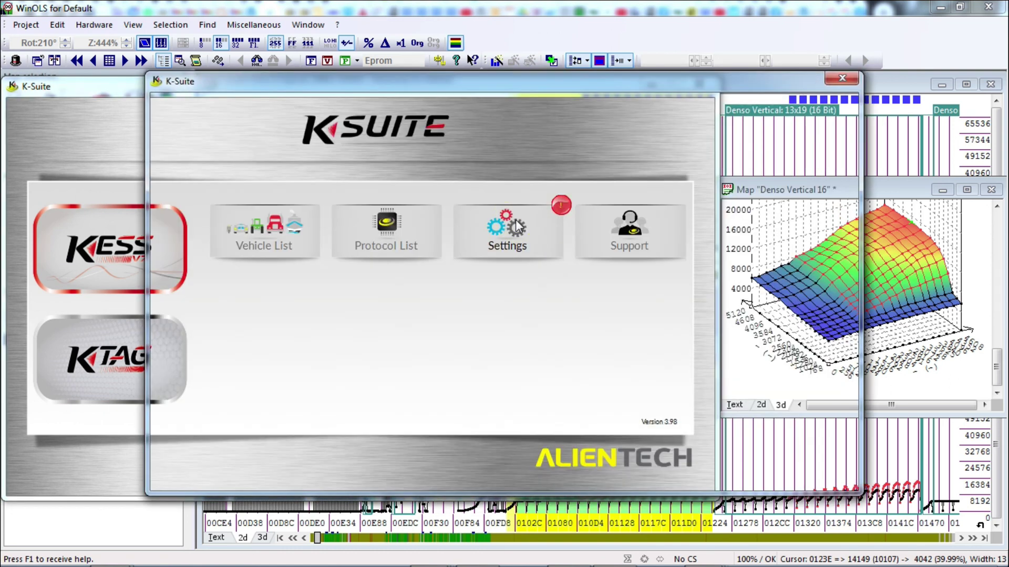
left_click(516, 219)
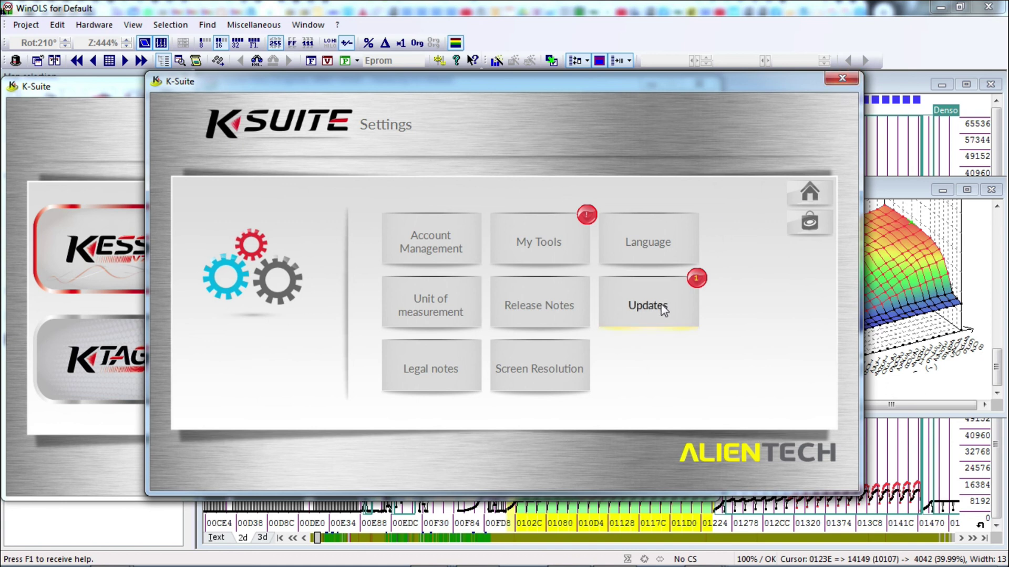
left_click(842, 78)
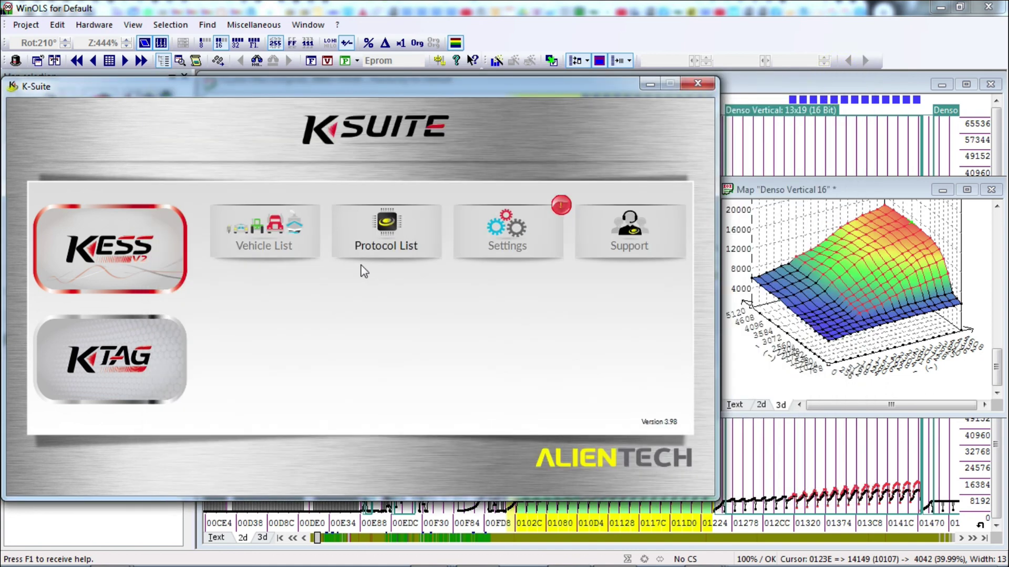